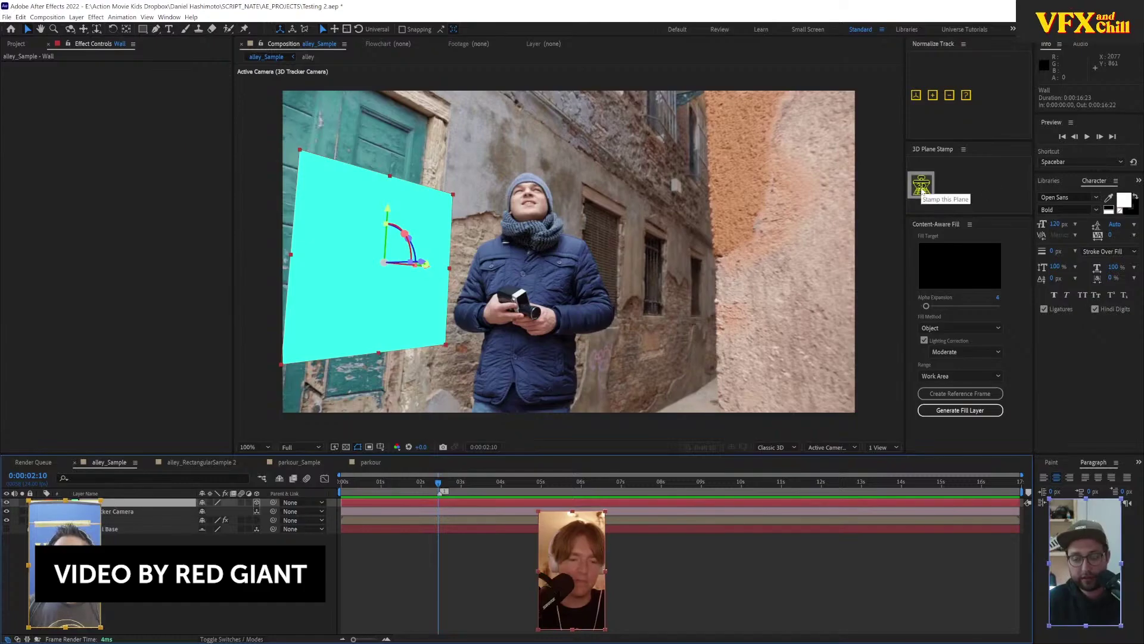
Stamp the cyan track plane into the Wall_export layer, then toggle its visibility on a later frame to compare
click(922, 187)
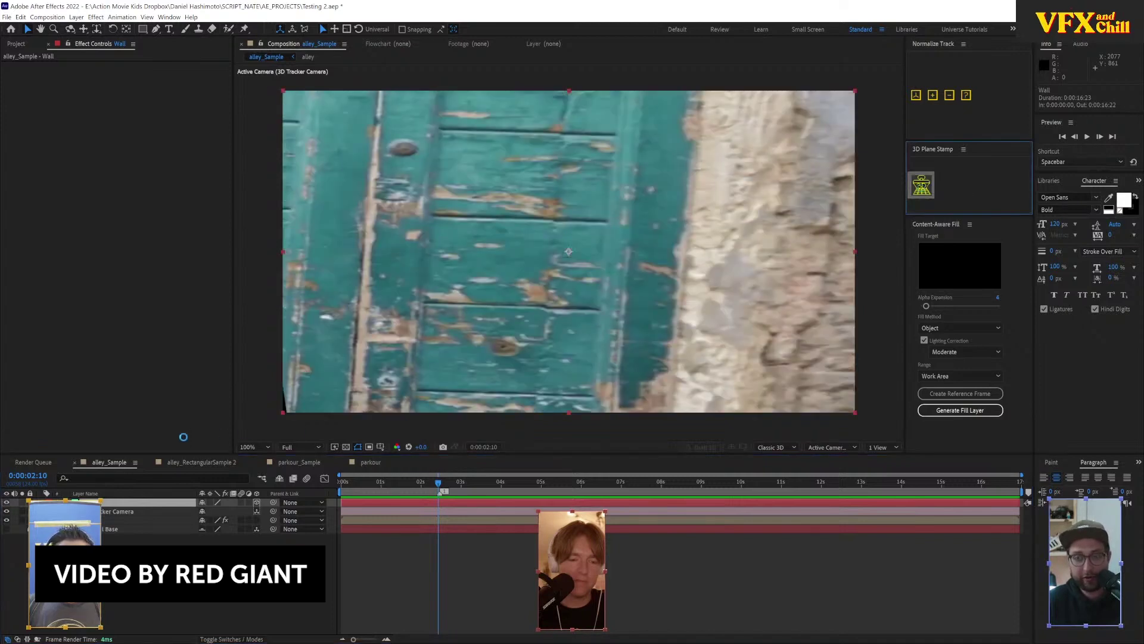
drag(439, 484, 510, 508)
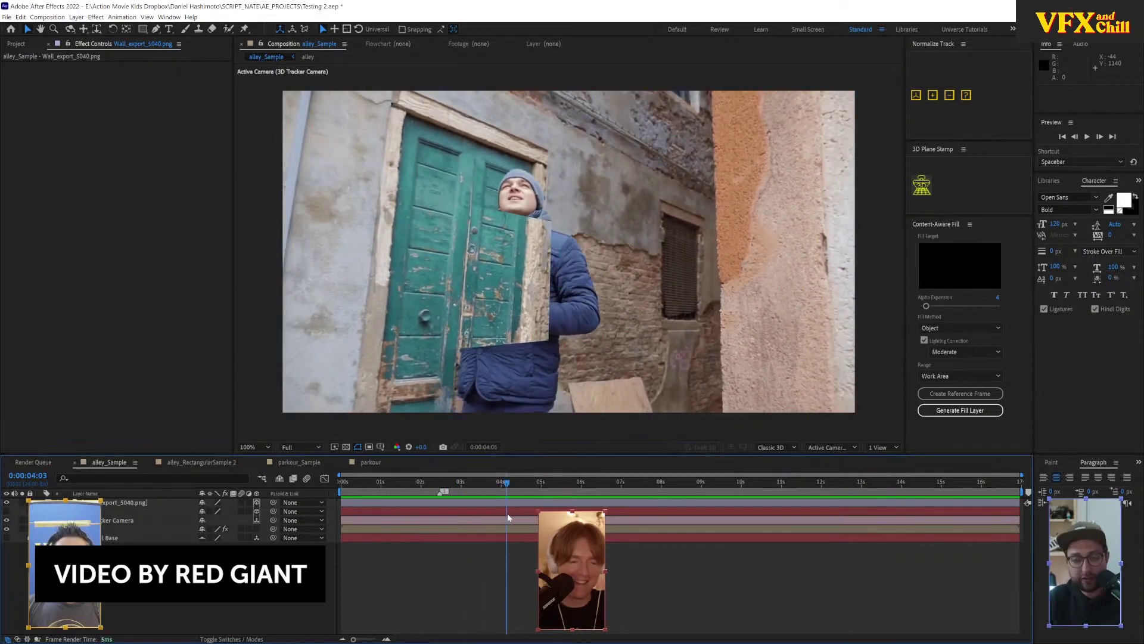
click(507, 503)
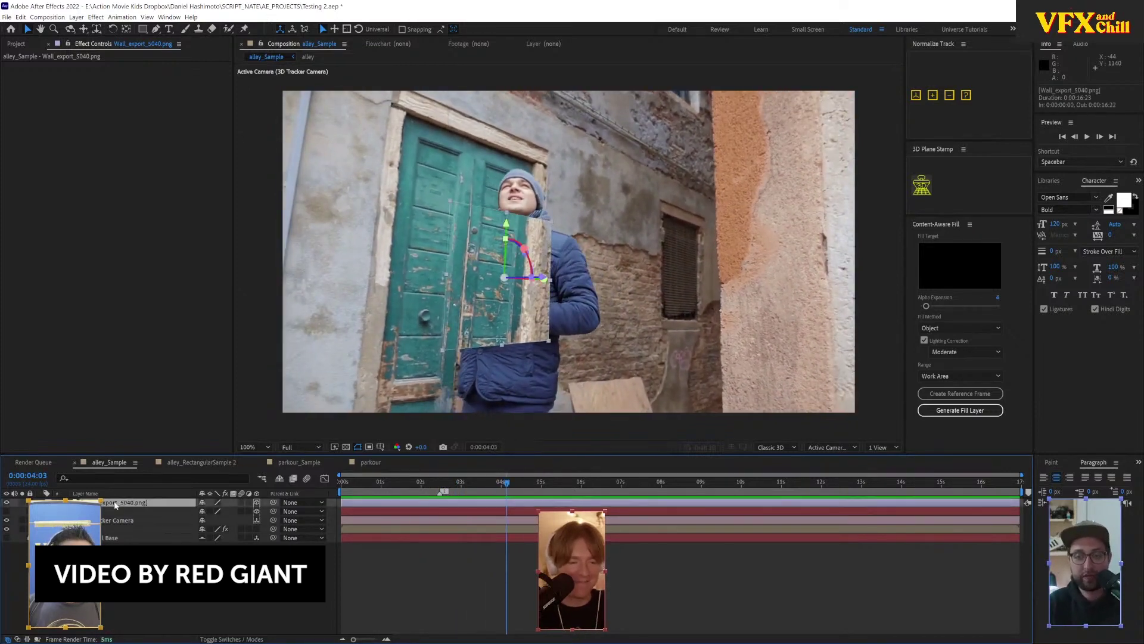
click(7, 502)
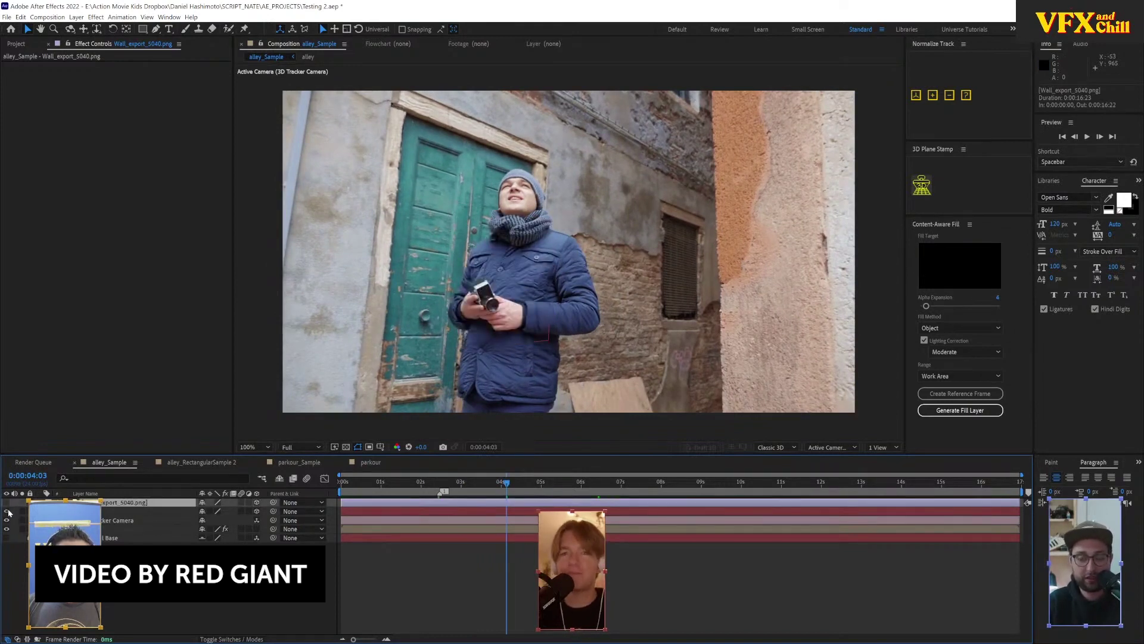
click(7, 503)
click(7, 503)
click(6, 502)
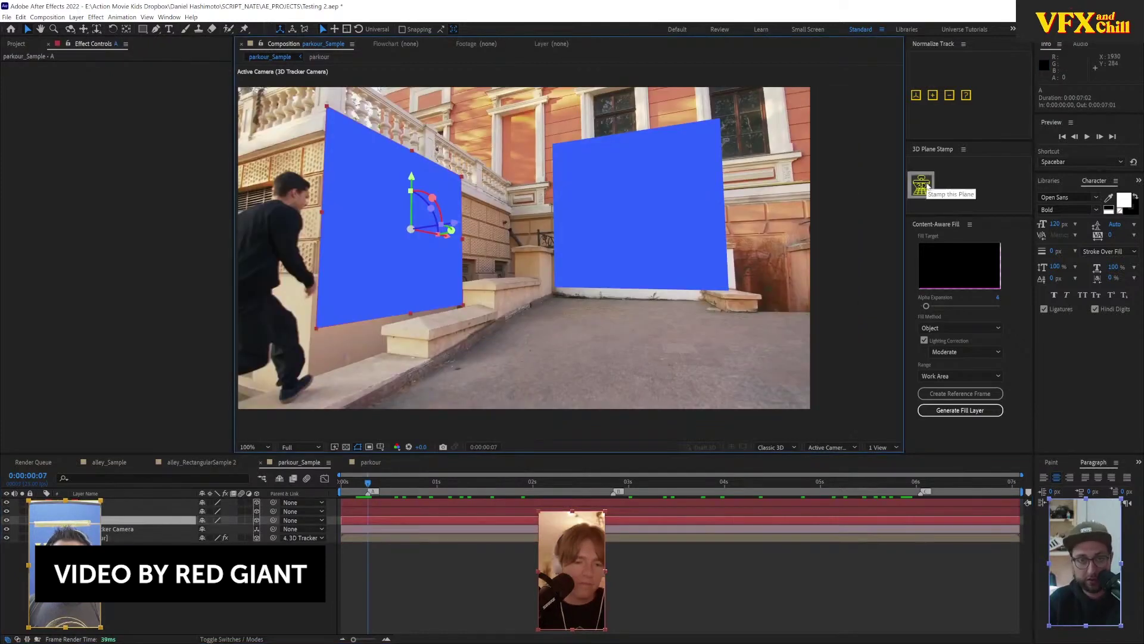
Stamp both blue planes into wall layers, then select layer C and scrub later to check them
click(922, 185)
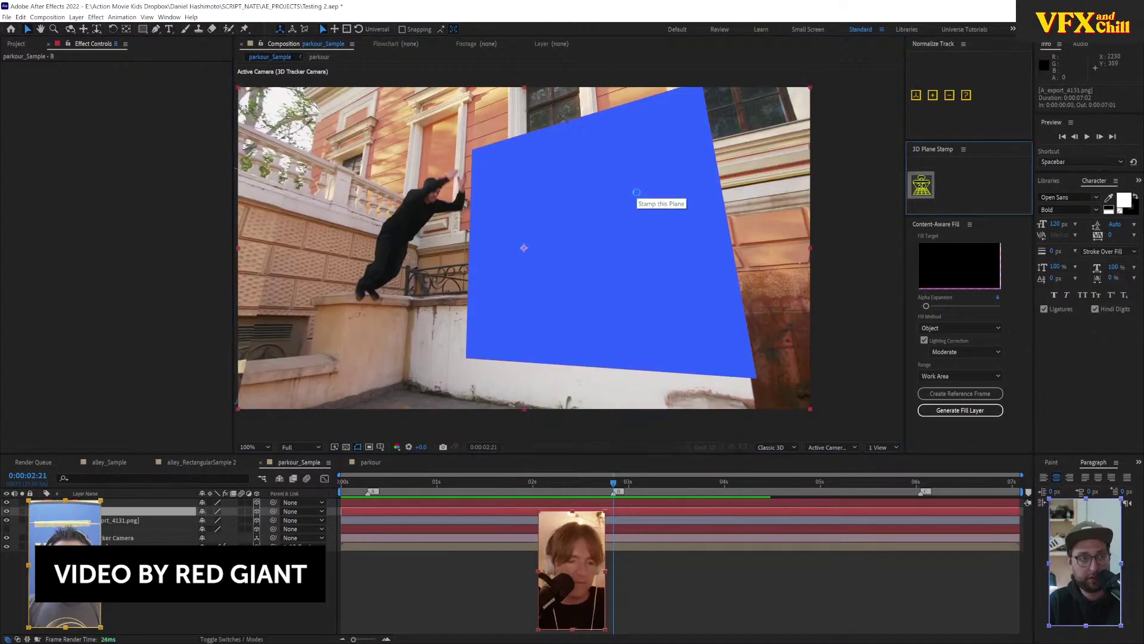
click(921, 185)
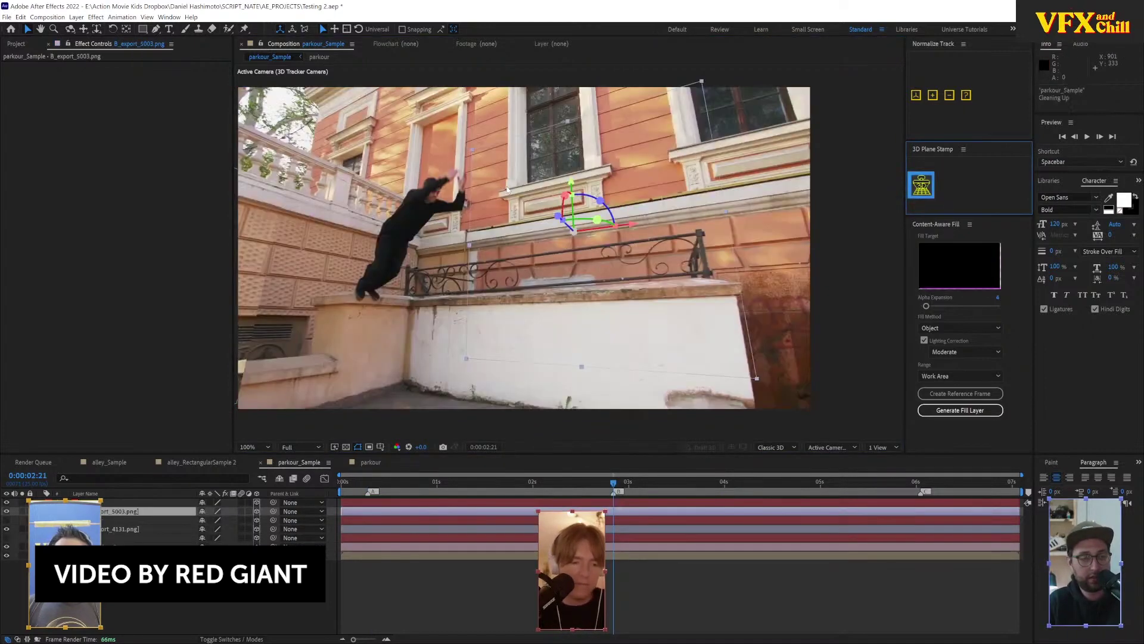
click(142, 503)
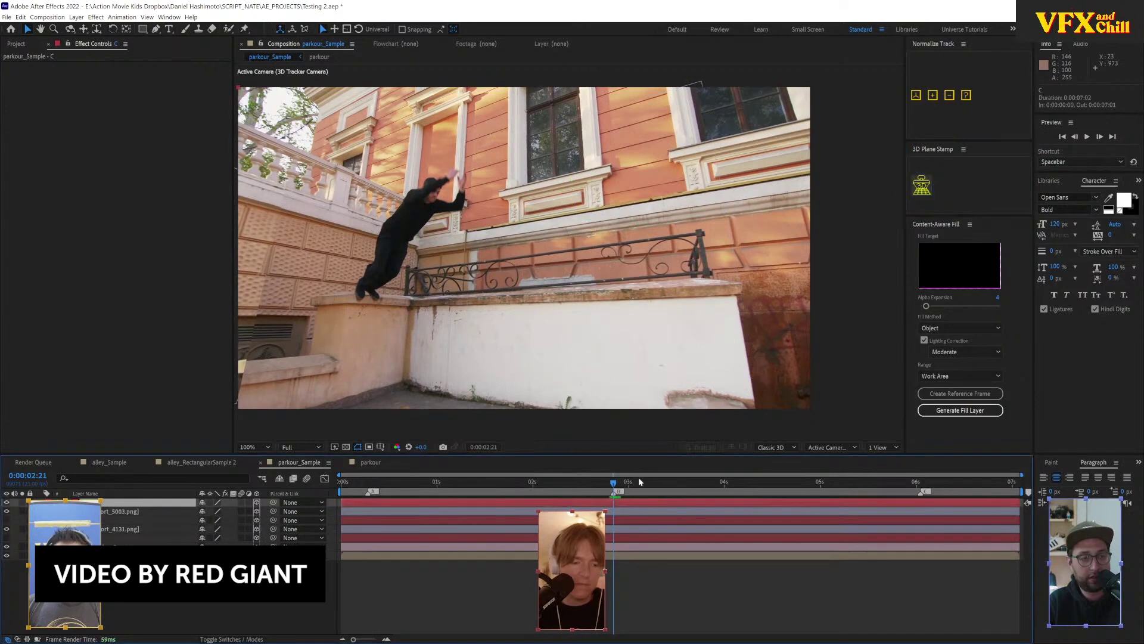
drag(640, 481, 926, 493)
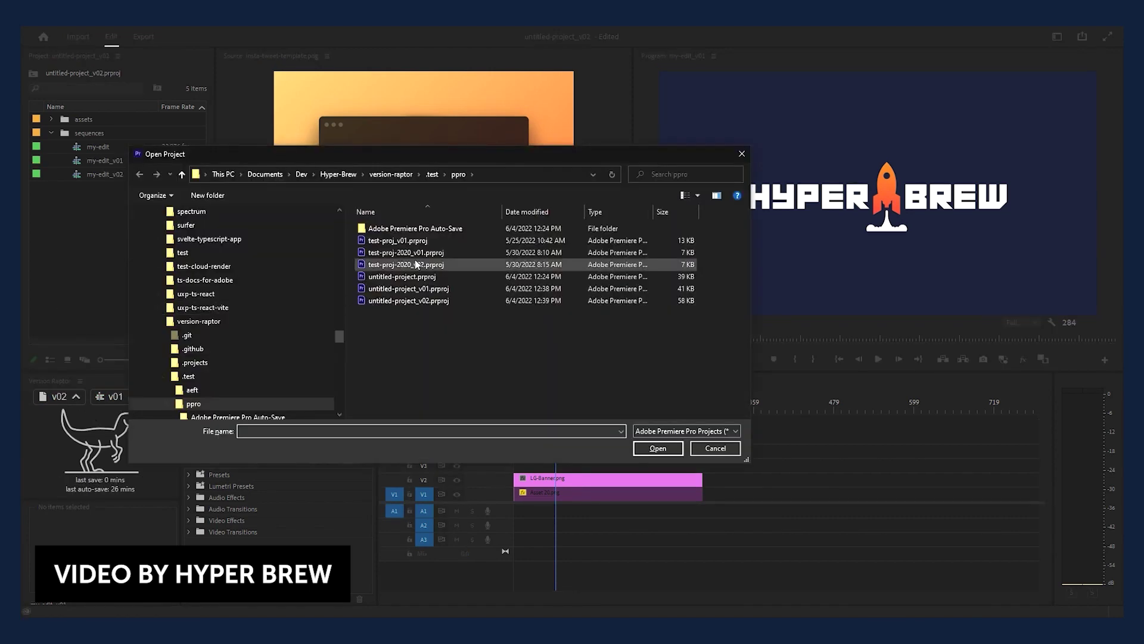
Open test-proj_v01 and version it up to v02 with Version Raptor
click(442, 242)
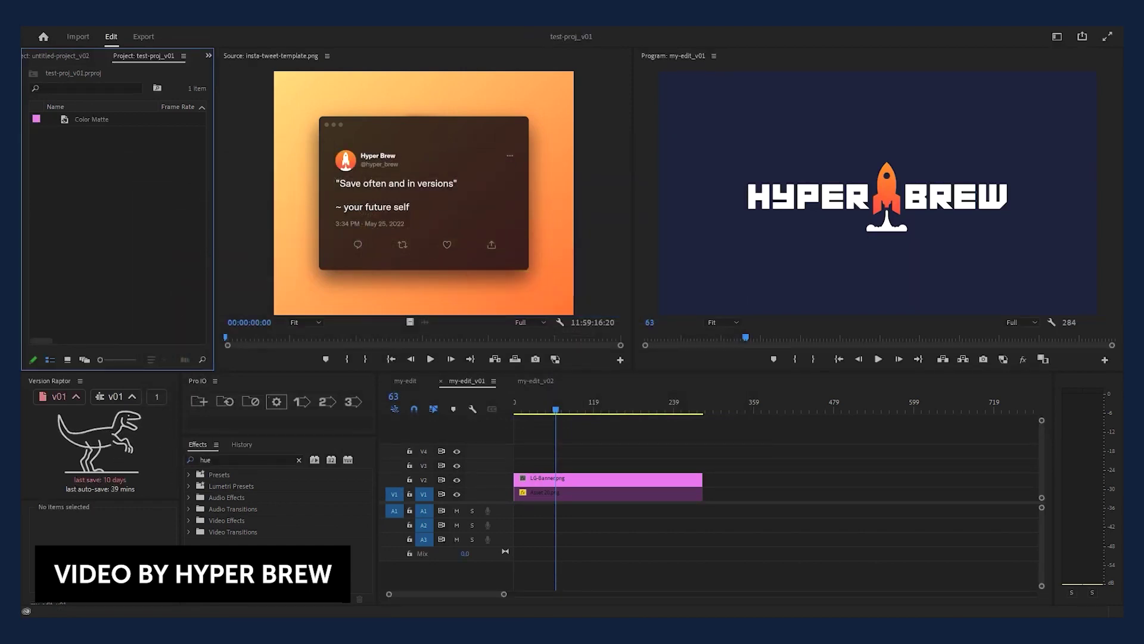
click(64, 397)
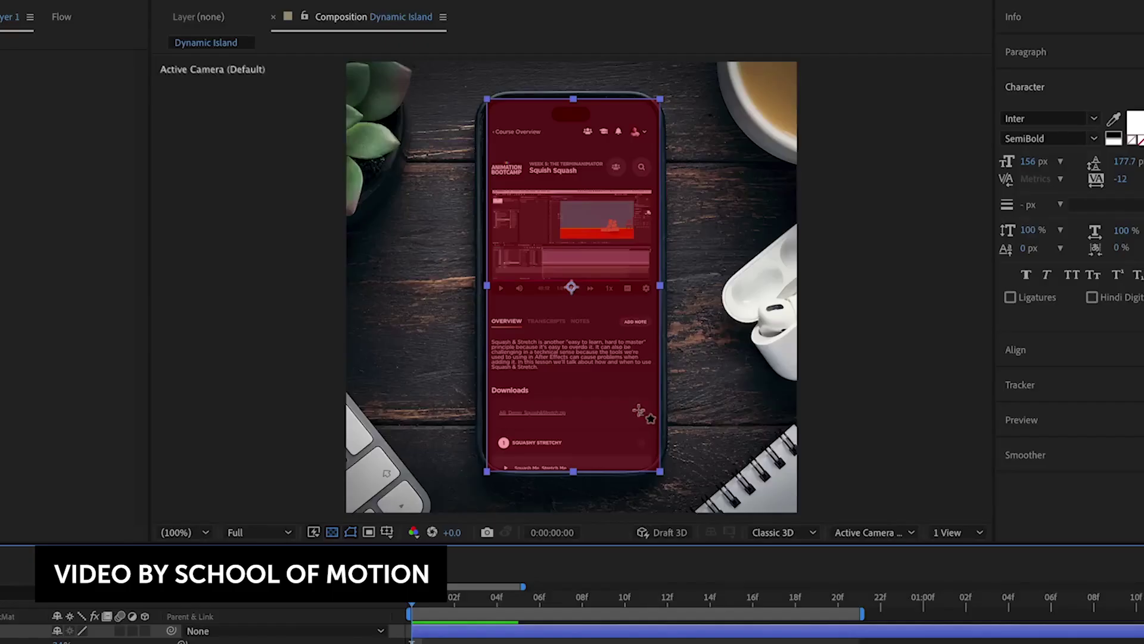
Show only layer 1's position properties and set a Y Position keyframe at the current time
scroll(572, 299, up, 5)
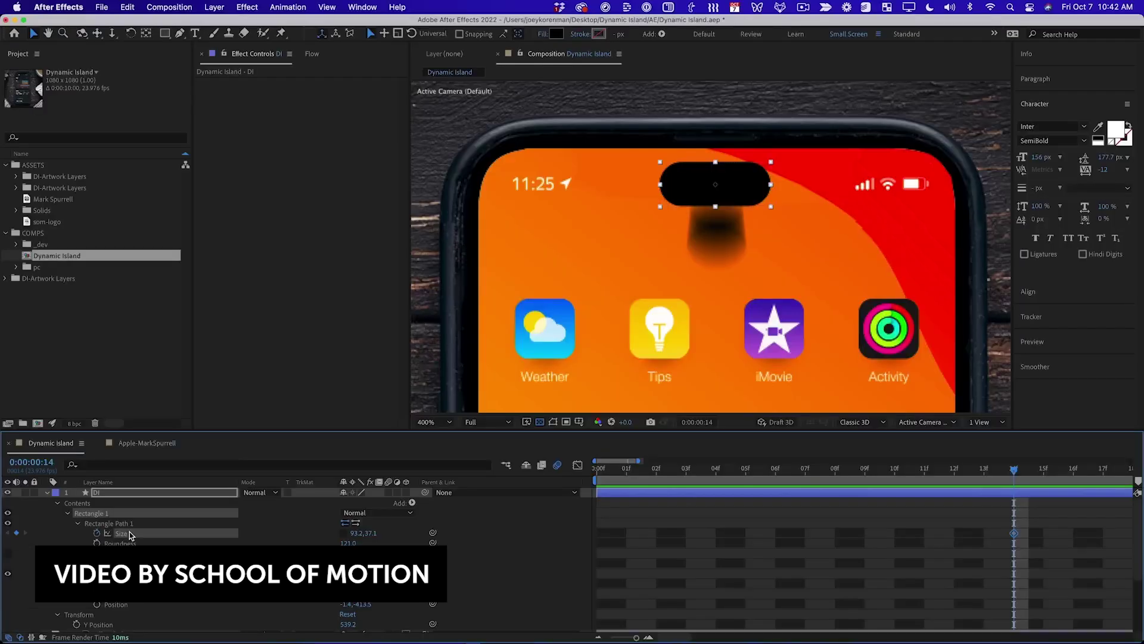
key(p)
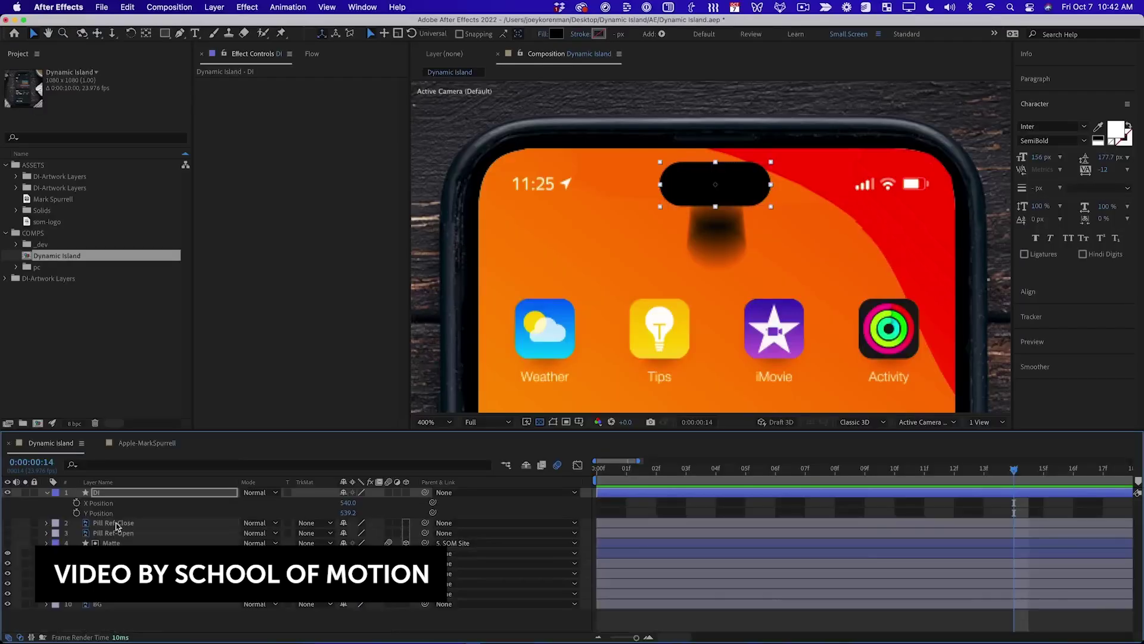
click(77, 514)
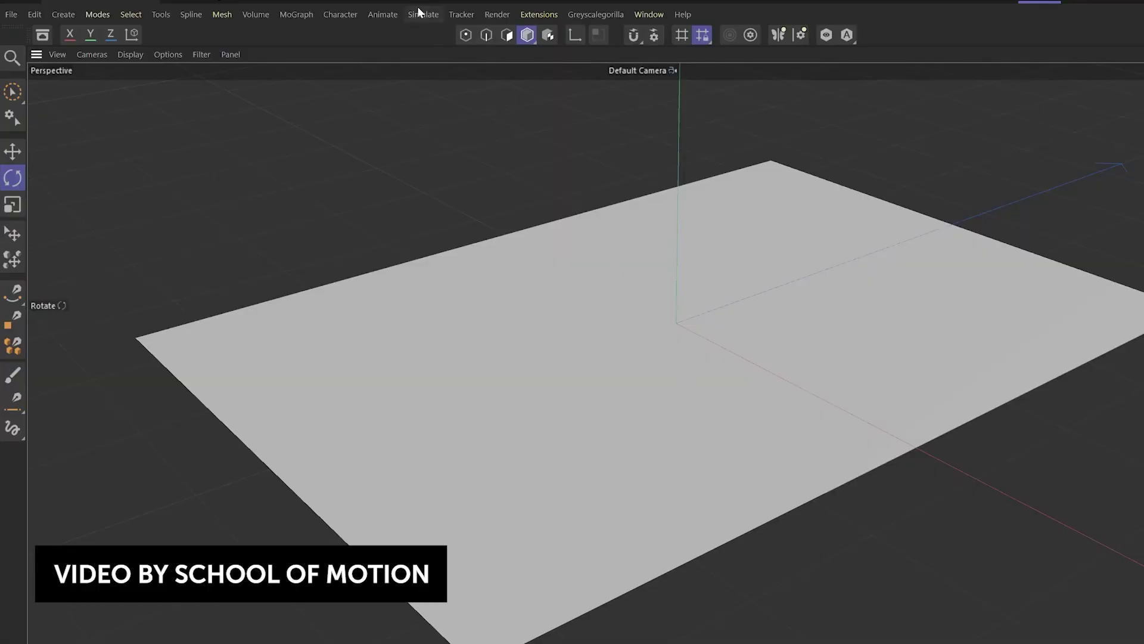
Add a Turbulence force from Simulate > Forces, then reset the cloth simulation to frame 0
click(419, 12)
mouse_move(423, 41)
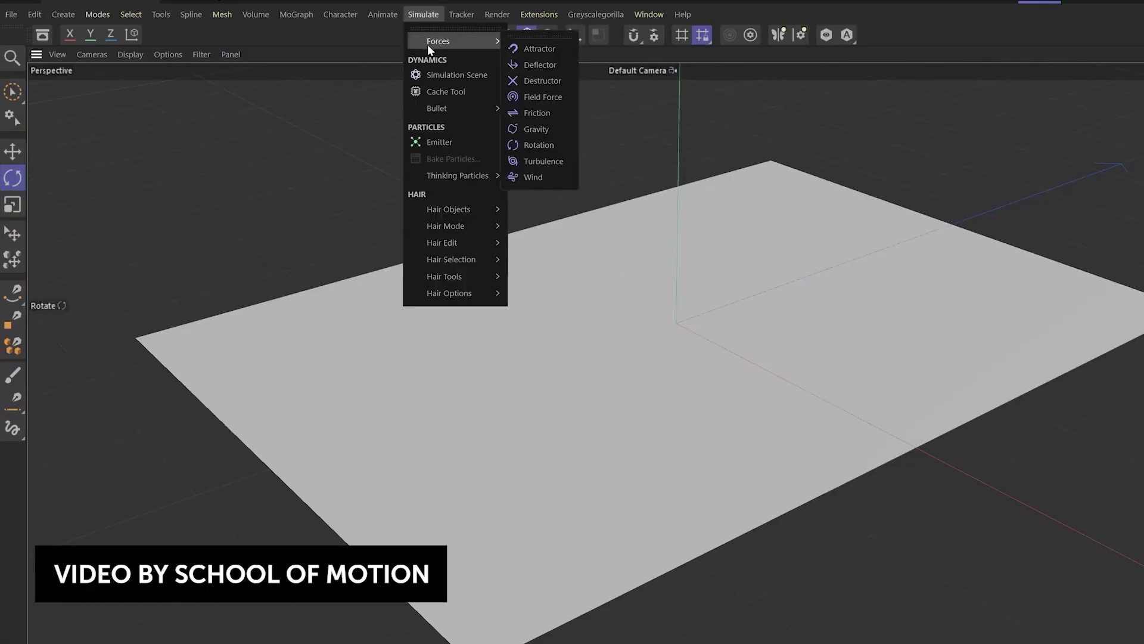
click(541, 161)
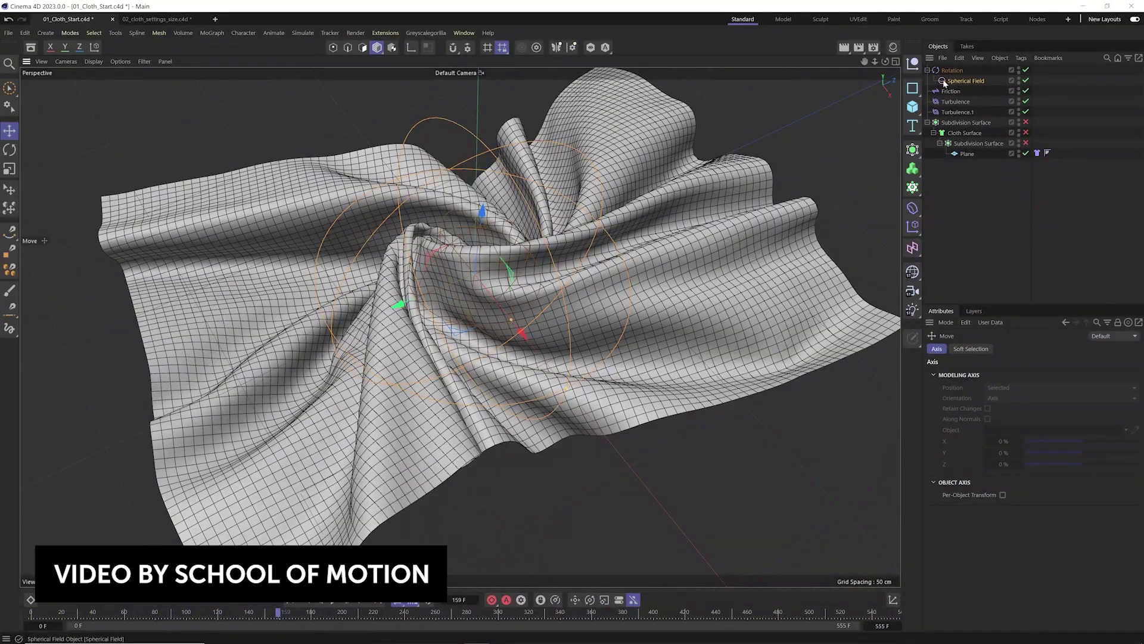
click(285, 601)
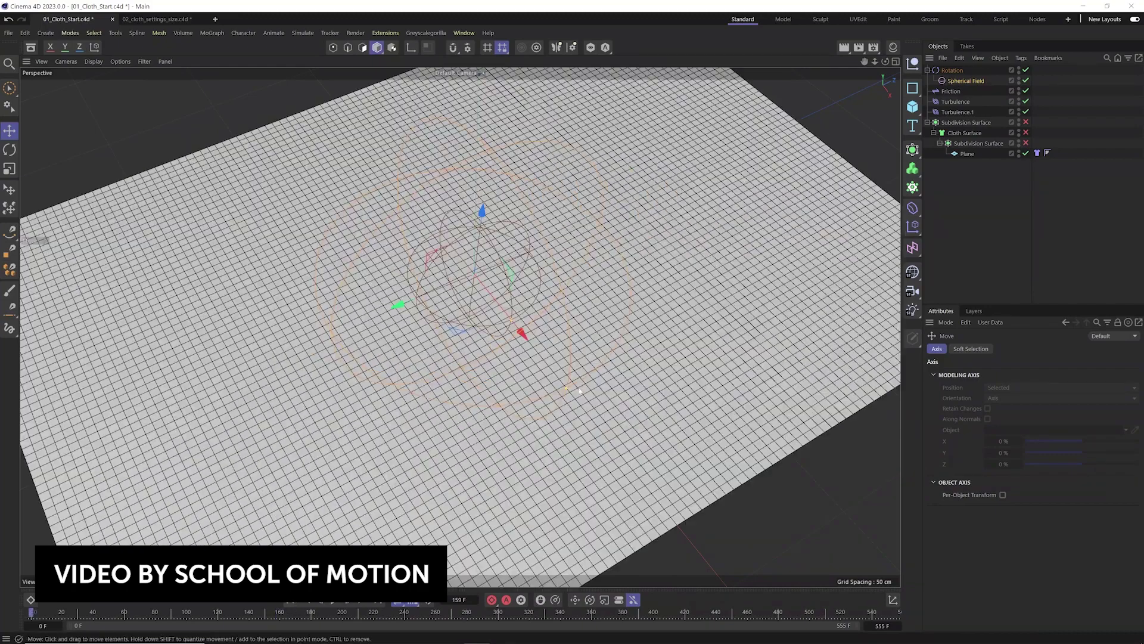
Play the cloth twisting simulation, then browse the Online Stores and Art & Design templates
click(347, 603)
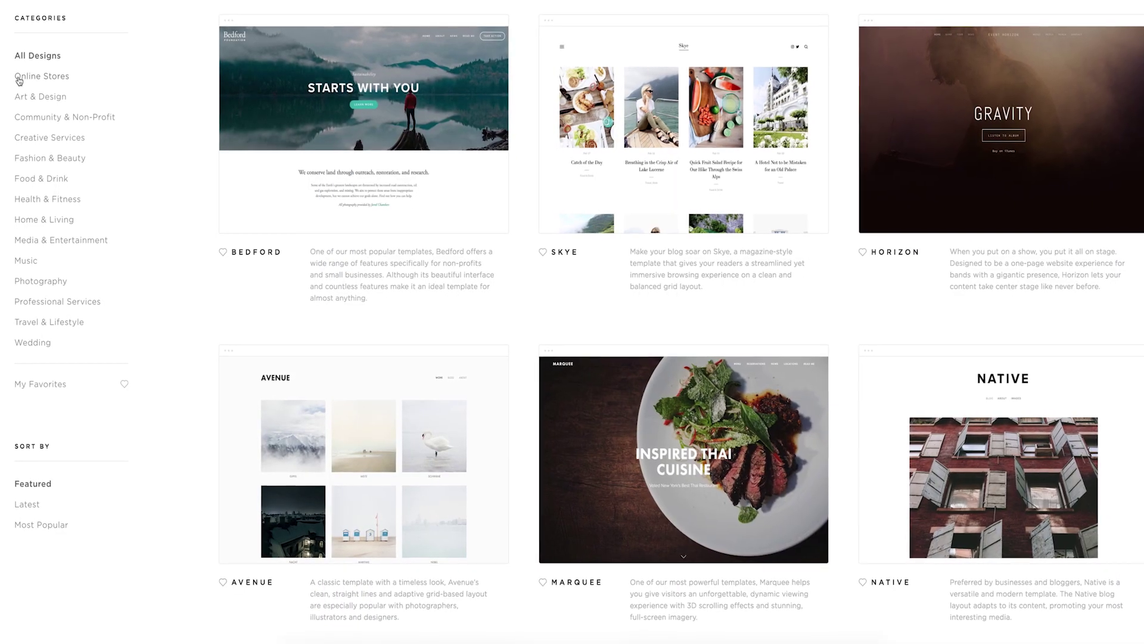
click(19, 77)
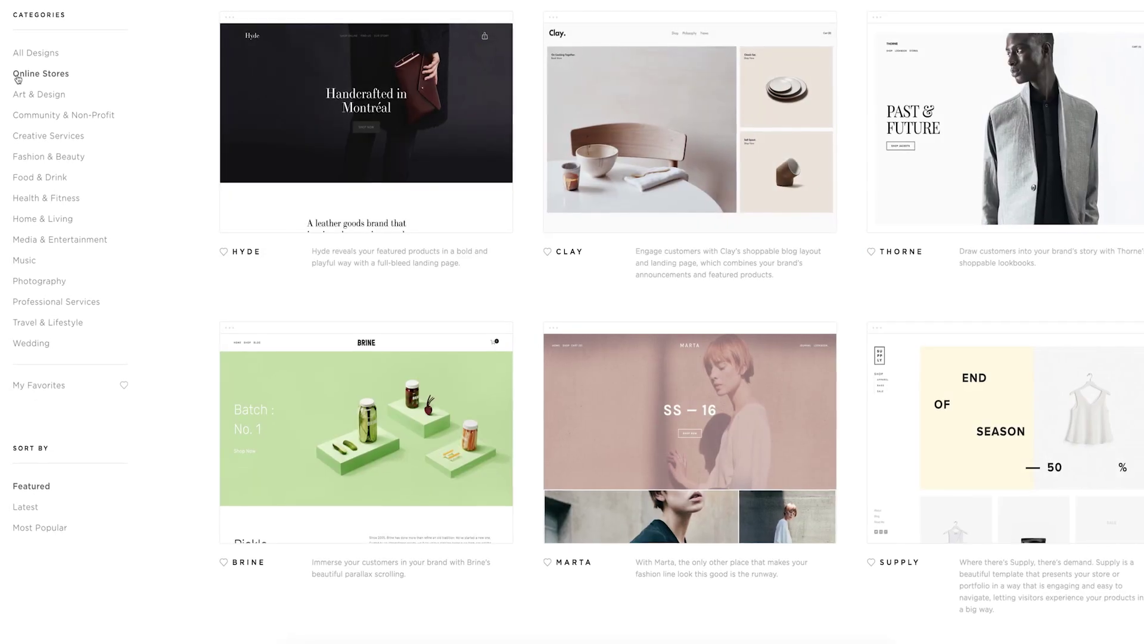
click(16, 94)
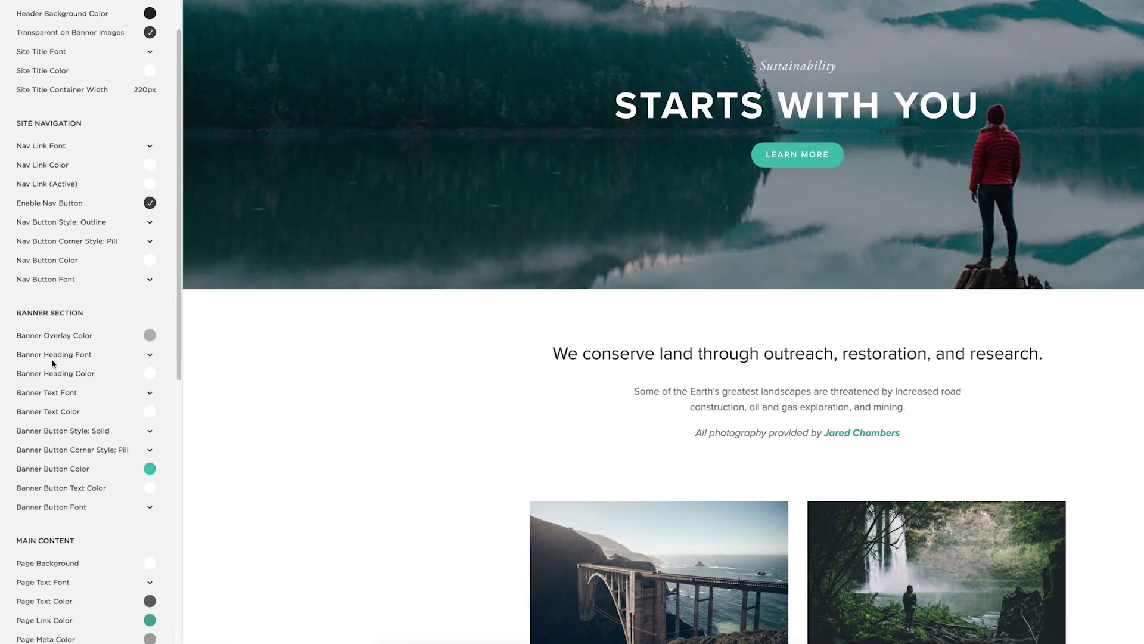
Recolour the banner's LEARN MORE button to a dark grey-blue
scroll(138, 363, down, 3)
click(150, 339)
drag(81, 263, 95, 263)
drag(43, 347, 24, 348)
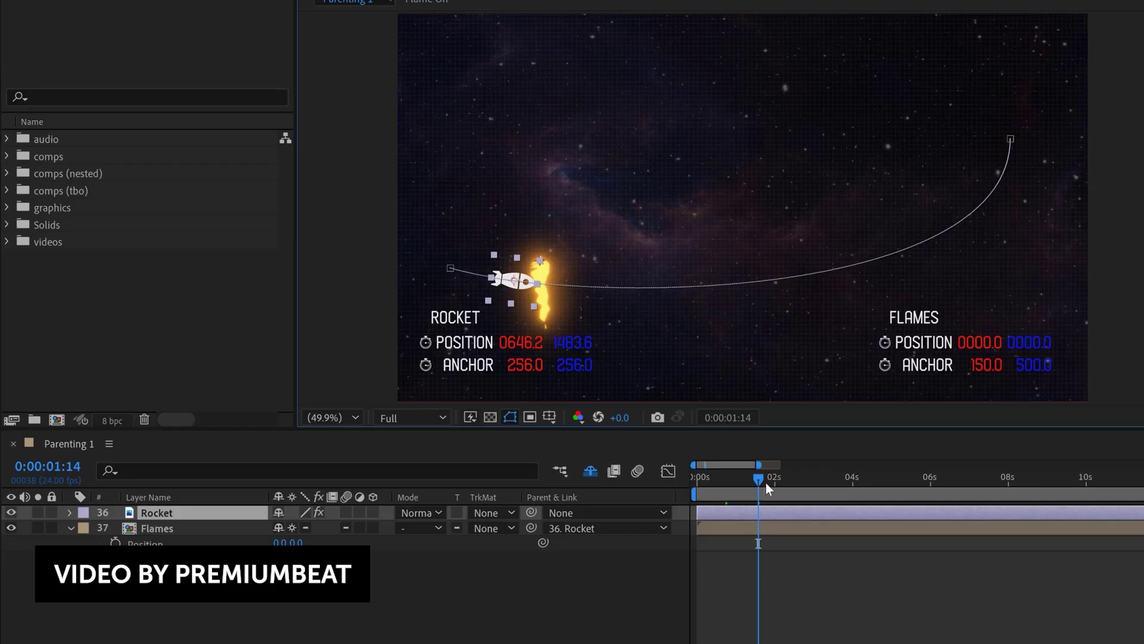
Add a new vertex to the rocket's motion path further along its arc, then zoom and centre on the rocket
drag(767, 483, 806, 481)
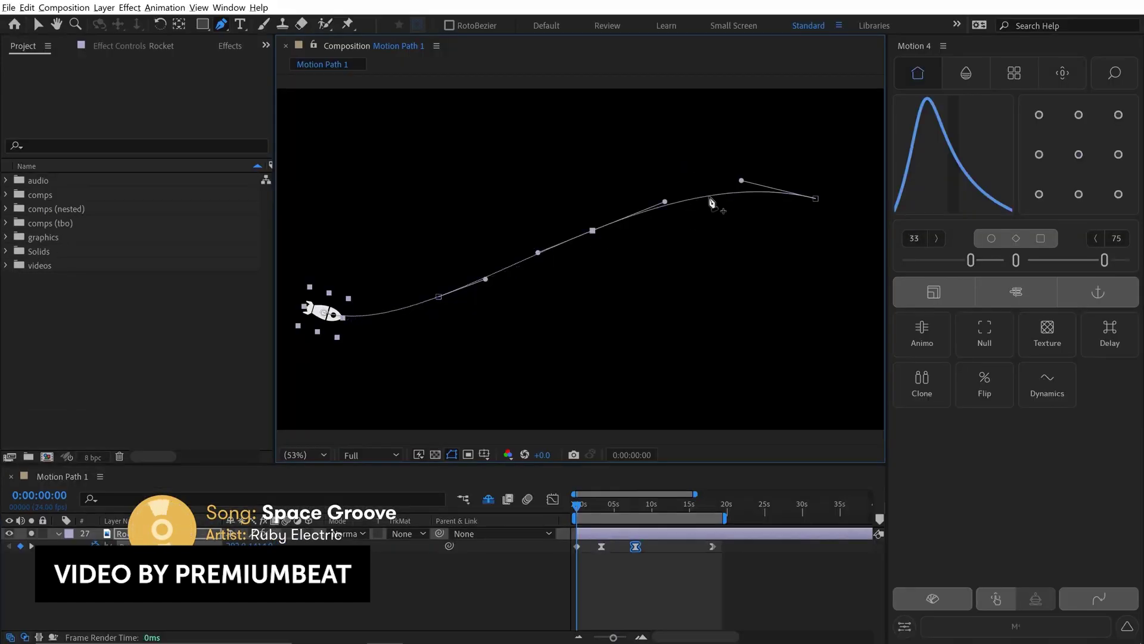
click(709, 198)
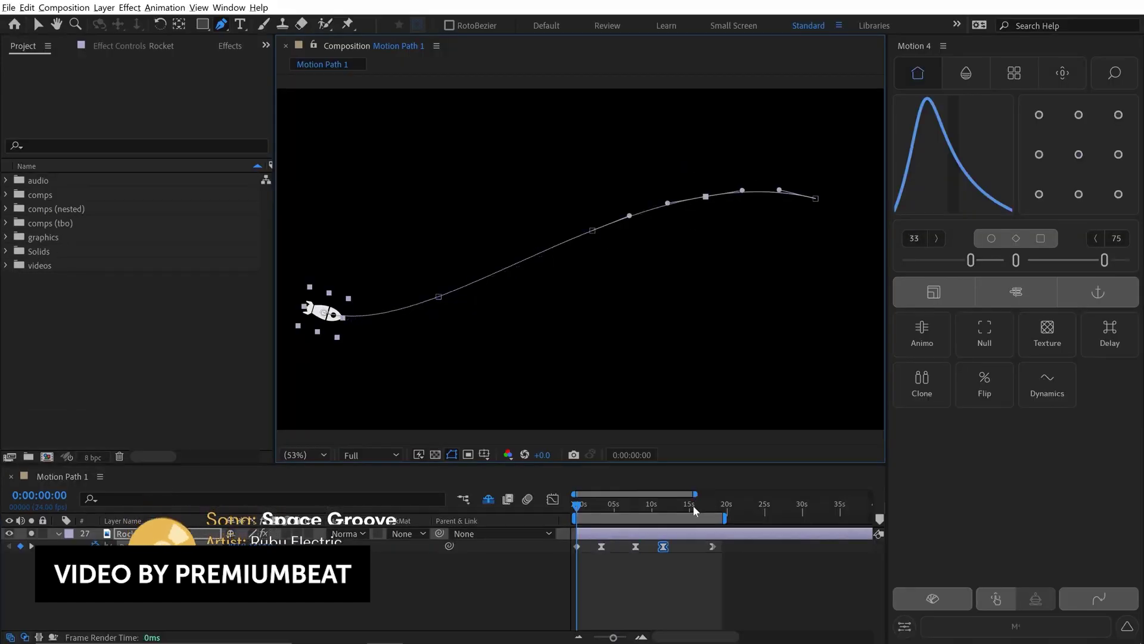
key(slash)
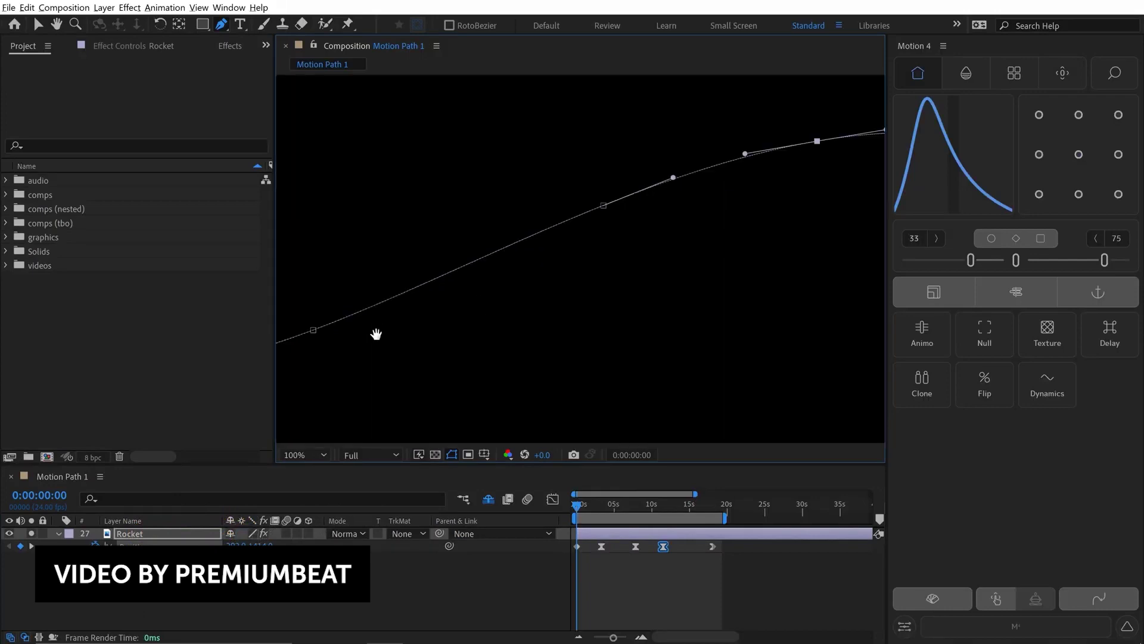
drag(376, 334, 477, 382)
scroll(599, 286, up, 2)
key(h)
drag(562, 335, 614, 332)
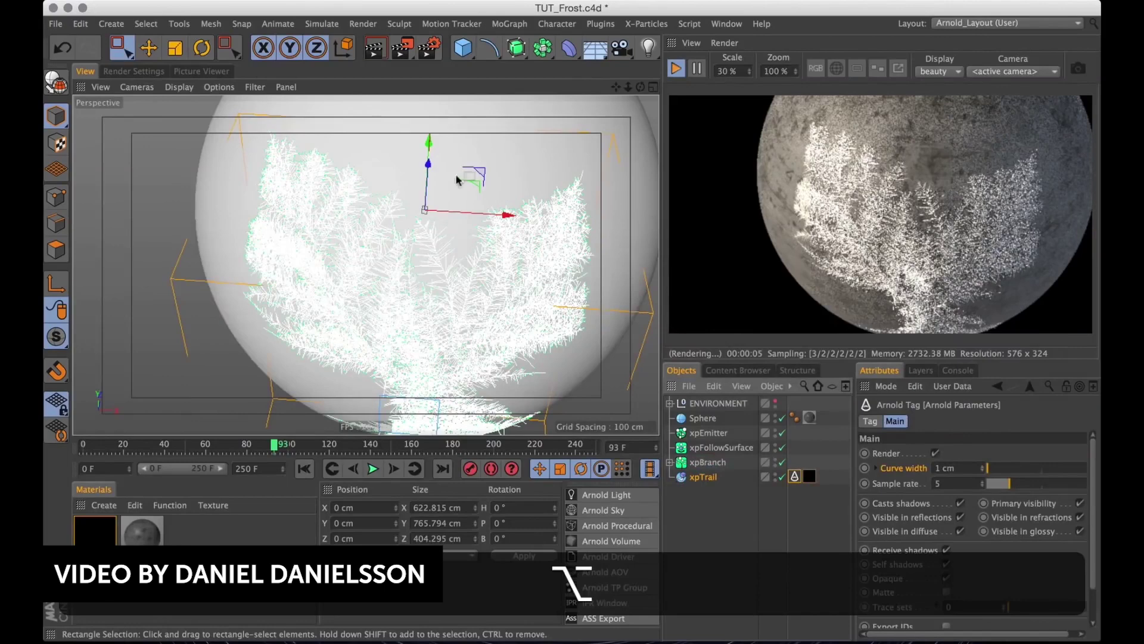
Zoom the Perspective viewport in on the frost branches spreading over the sphere
scroll(523, 173, up, 5)
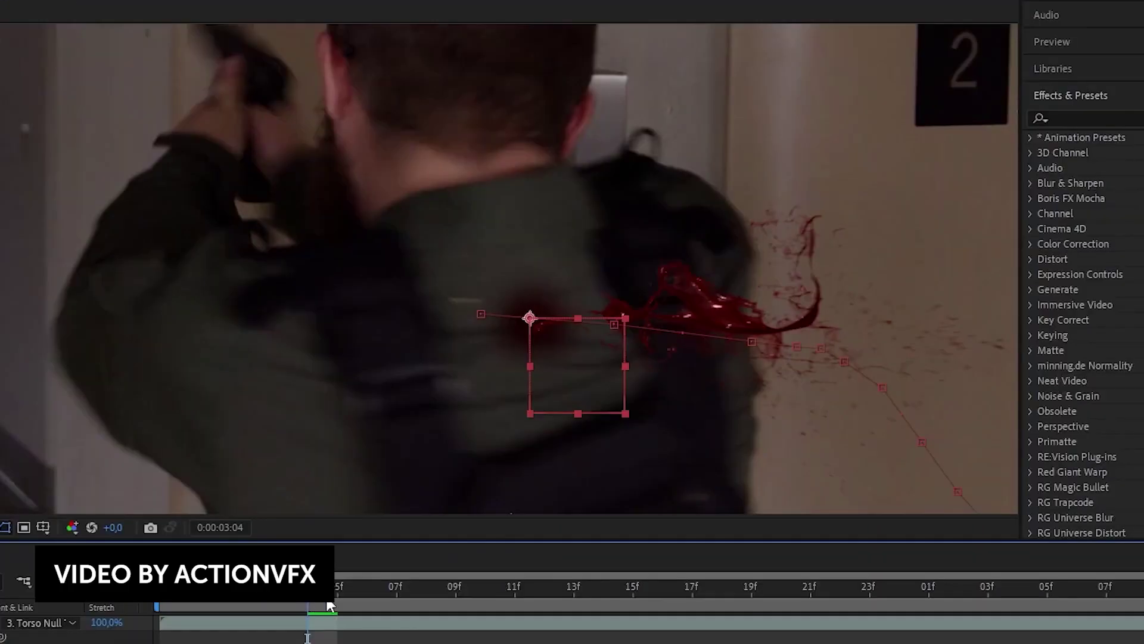
Scrub the blood-hit shot, step back to 0:00:03:04, and play it from there
drag(327, 596, 316, 605)
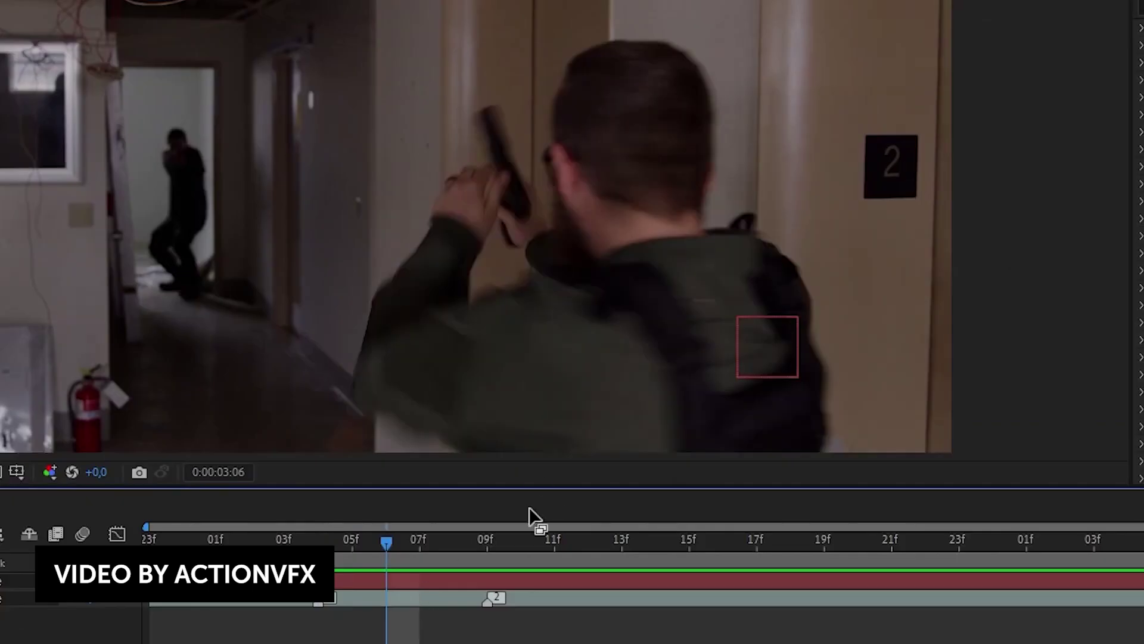
drag(384, 542, 318, 541)
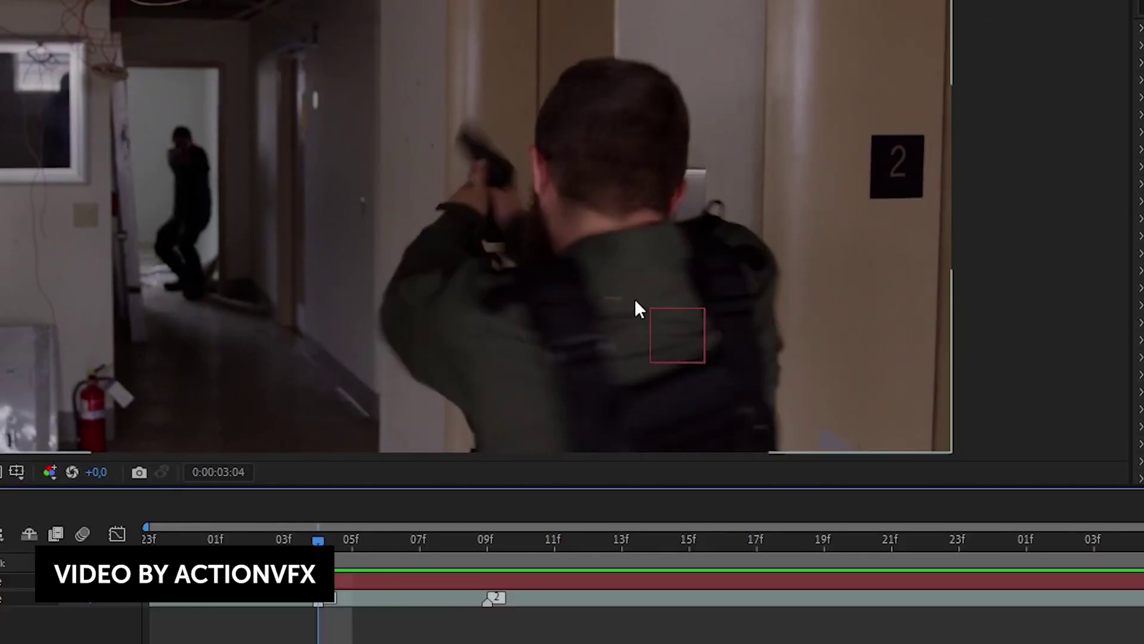
key(space)
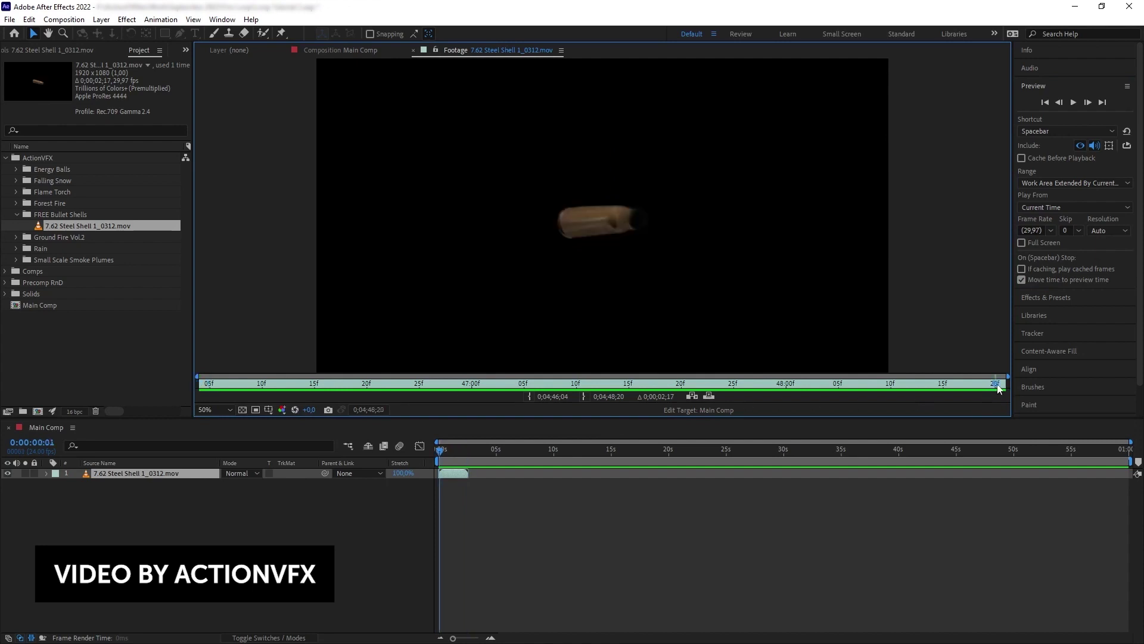
Scrub the shell and ground fire clips, then advance Main Comp until the crack breaks the road
click(1089, 102)
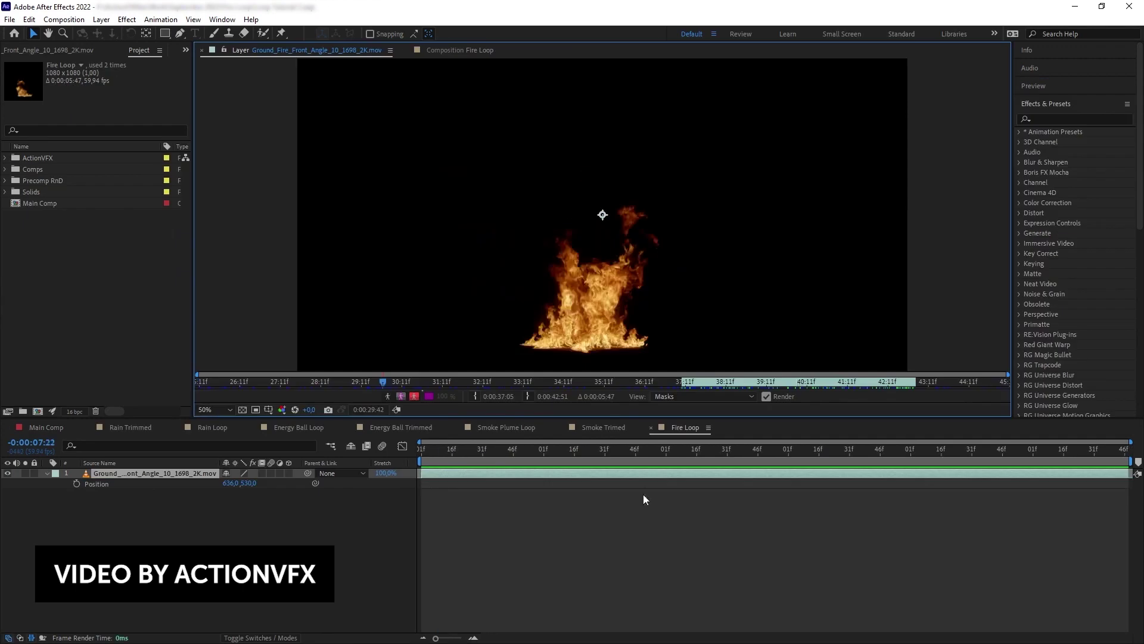
drag(492, 385, 751, 383)
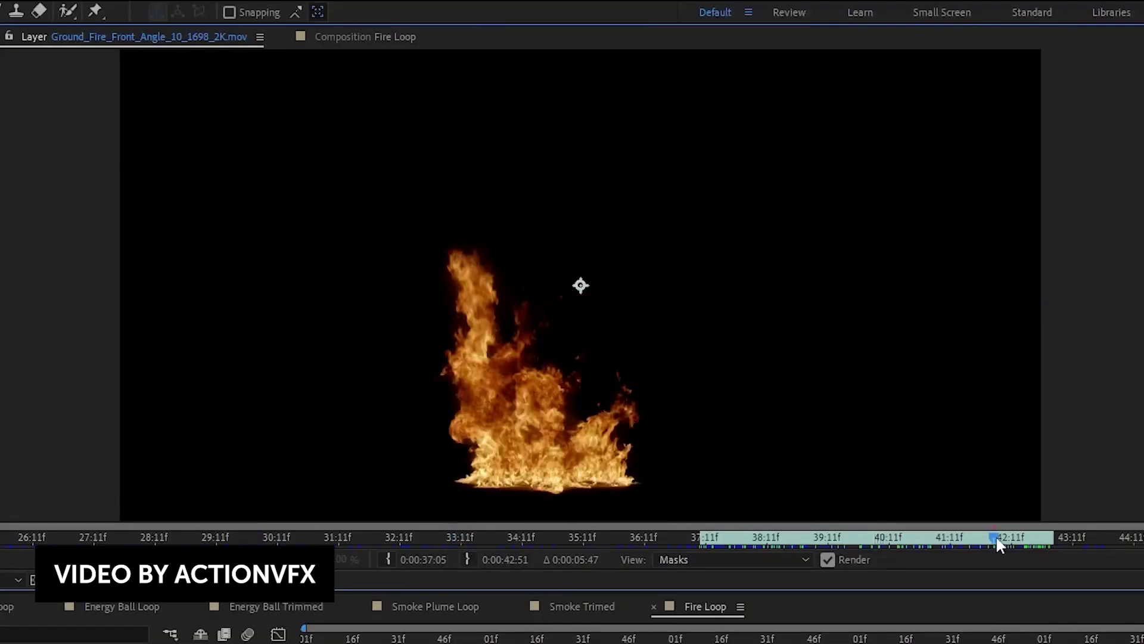
drag(804, 542, 894, 535)
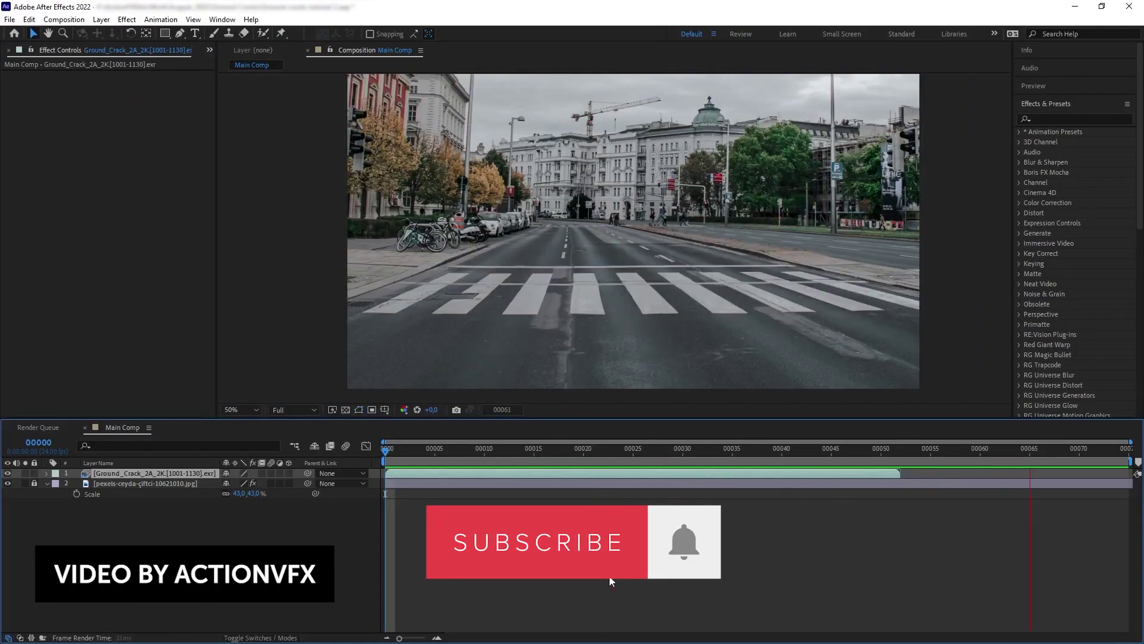
drag(386, 452, 707, 464)
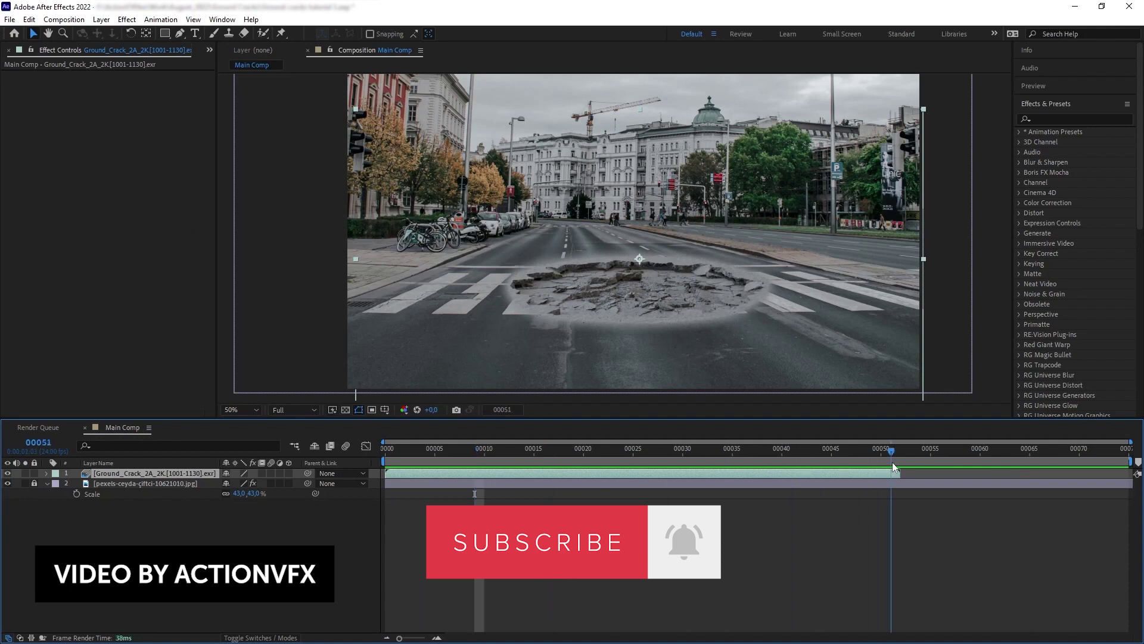